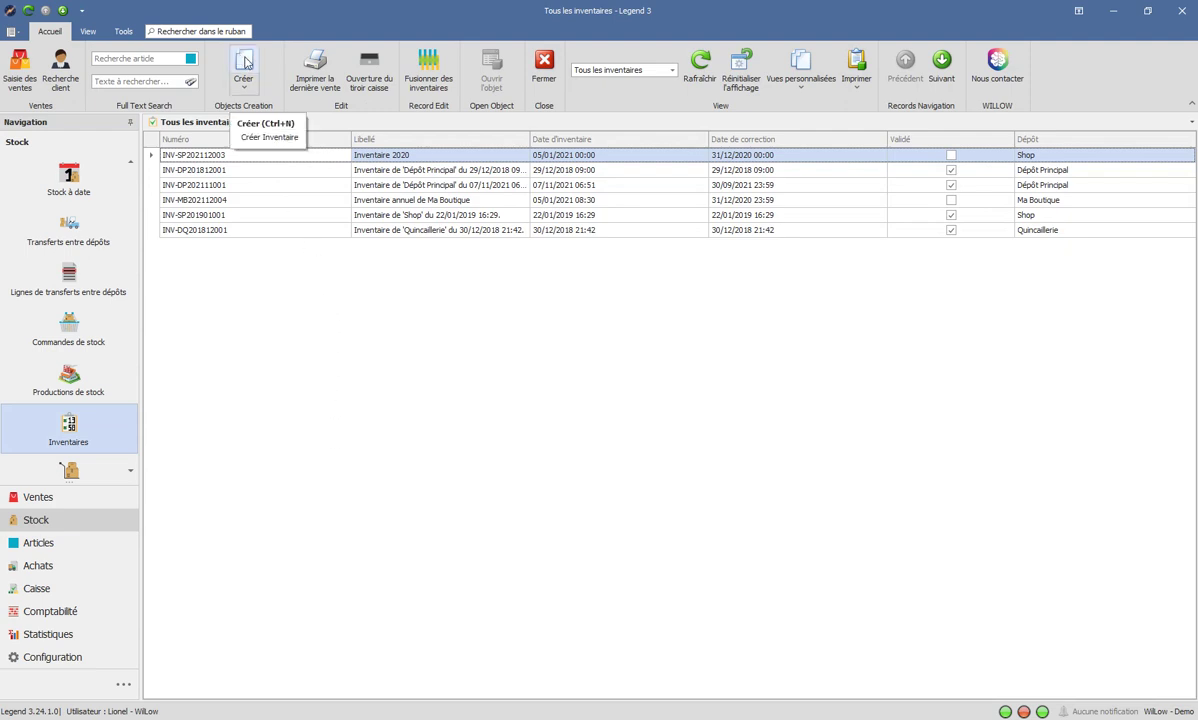
- Start a new inventory for the Quincaillerie depot with inventory date 10/01/2021 and correction date 31/12/2020
{"action": "left_click", "coordinate": [246, 63]}
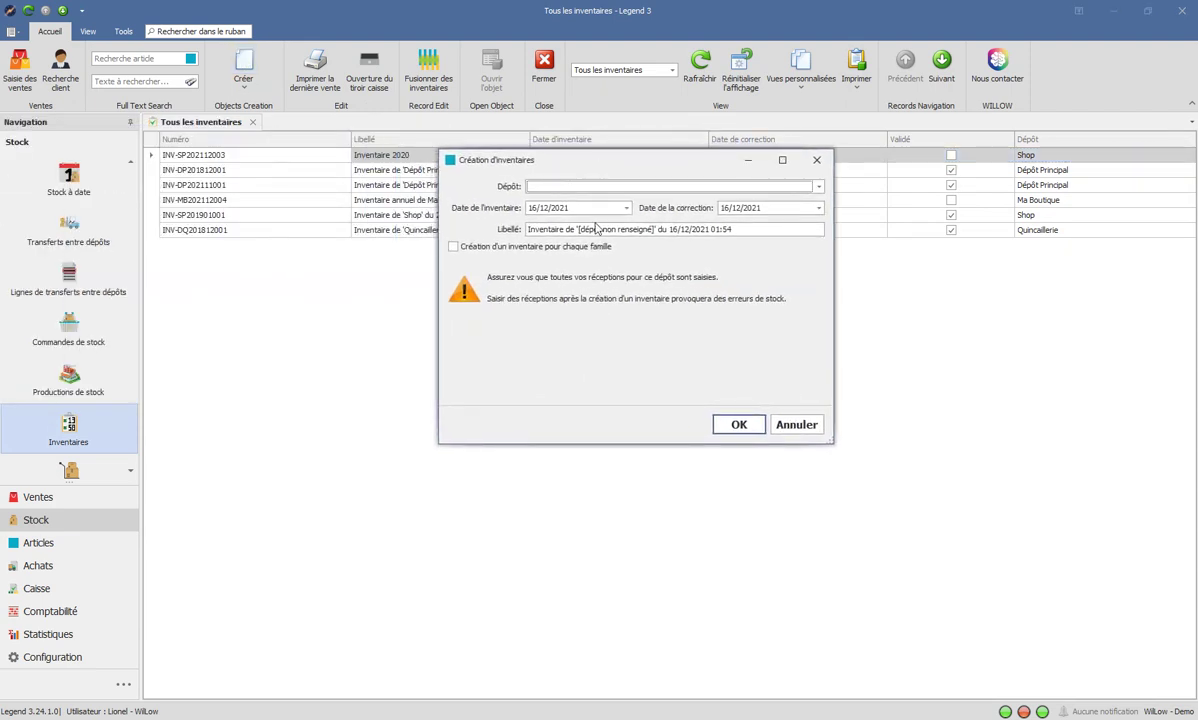
{"action": "left_click", "coordinate": [590, 189]}
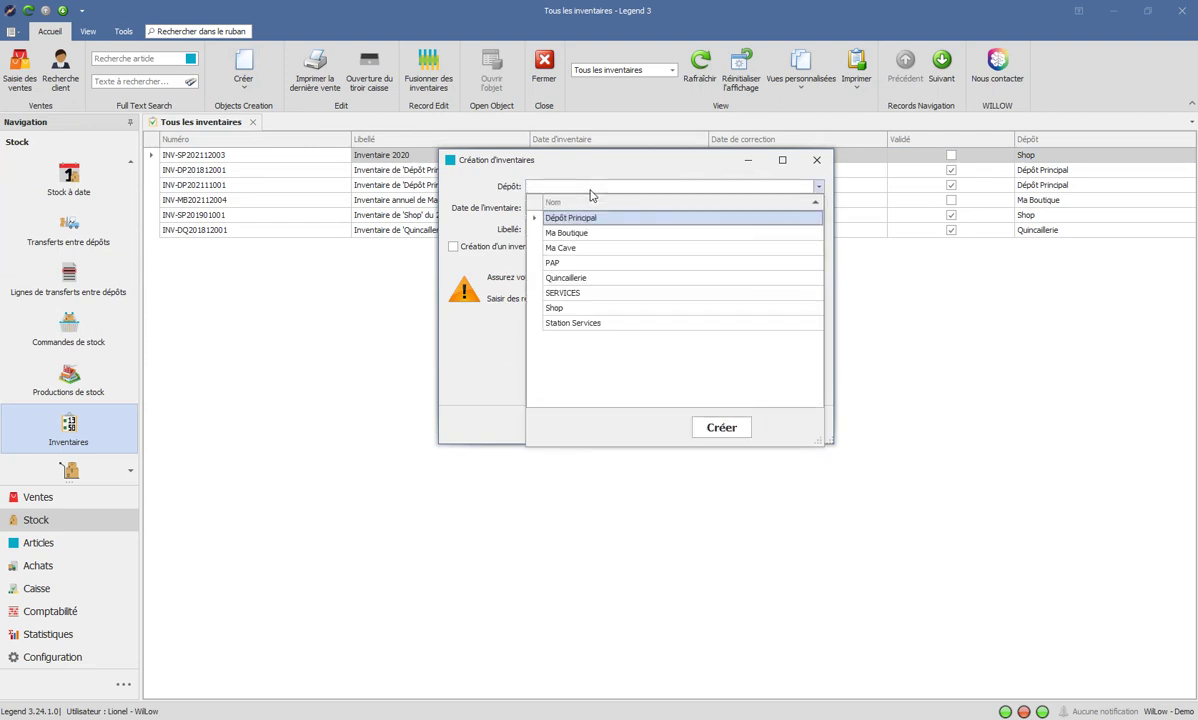
{"action": "left_click", "coordinate": [607, 280]}
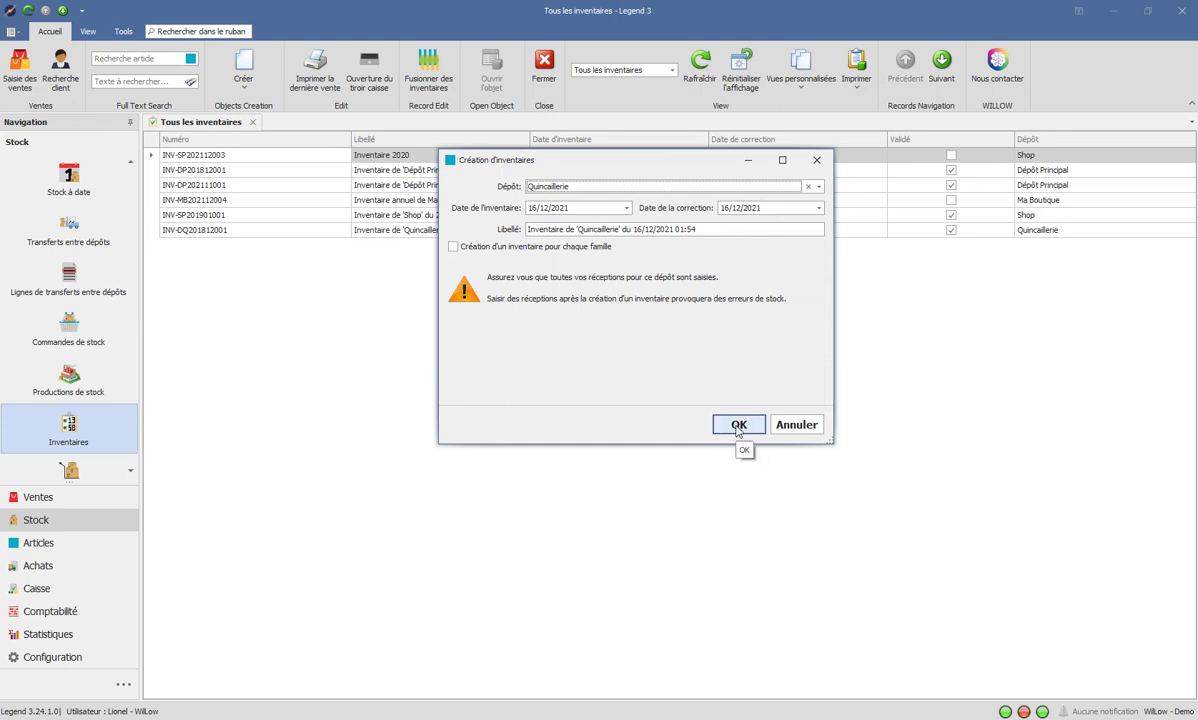
{"action": "left_click", "coordinate": [530, 209]}
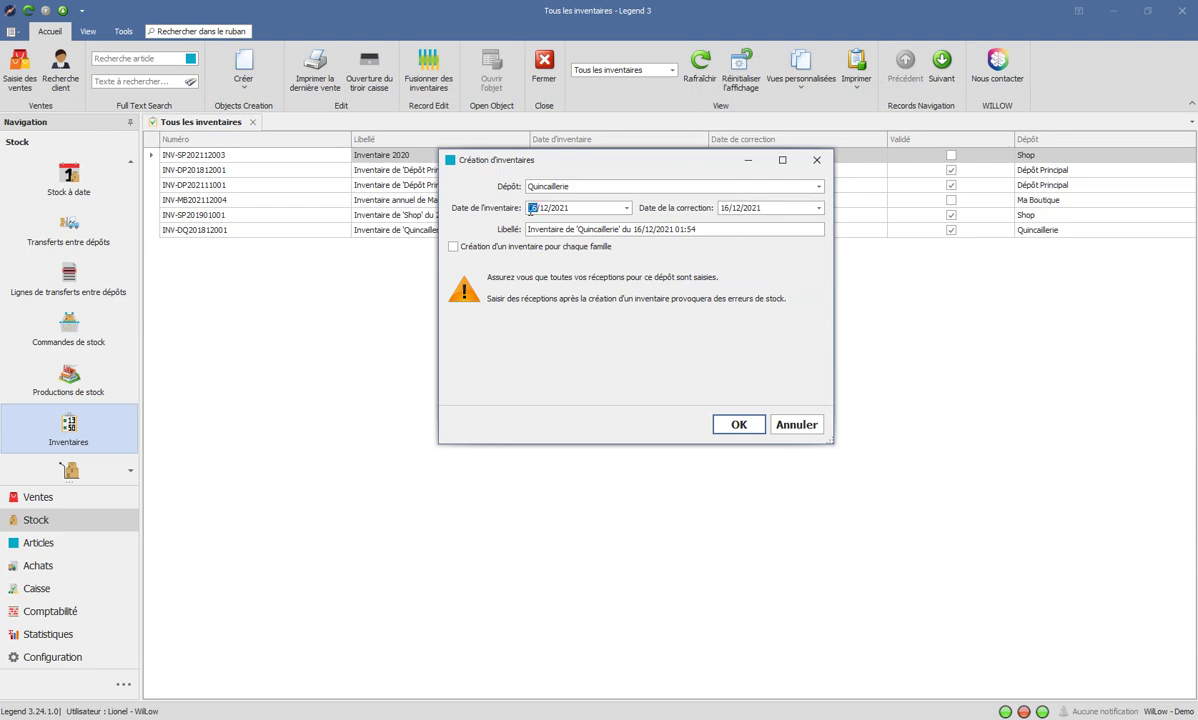
{"action": "type", "text": "10/1"}
{"action": "left_click", "coordinate": [723, 209]}
{"action": "type", "text": "31/12/2020"}
- Label the inventory "Annuel mise à zéro des stocks 2020" and create it
{"action": "left_click", "coordinate": [711, 229]}
{"action": "left_click_drag", "start_coordinate": [711, 229], "coordinate": [500, 229]}
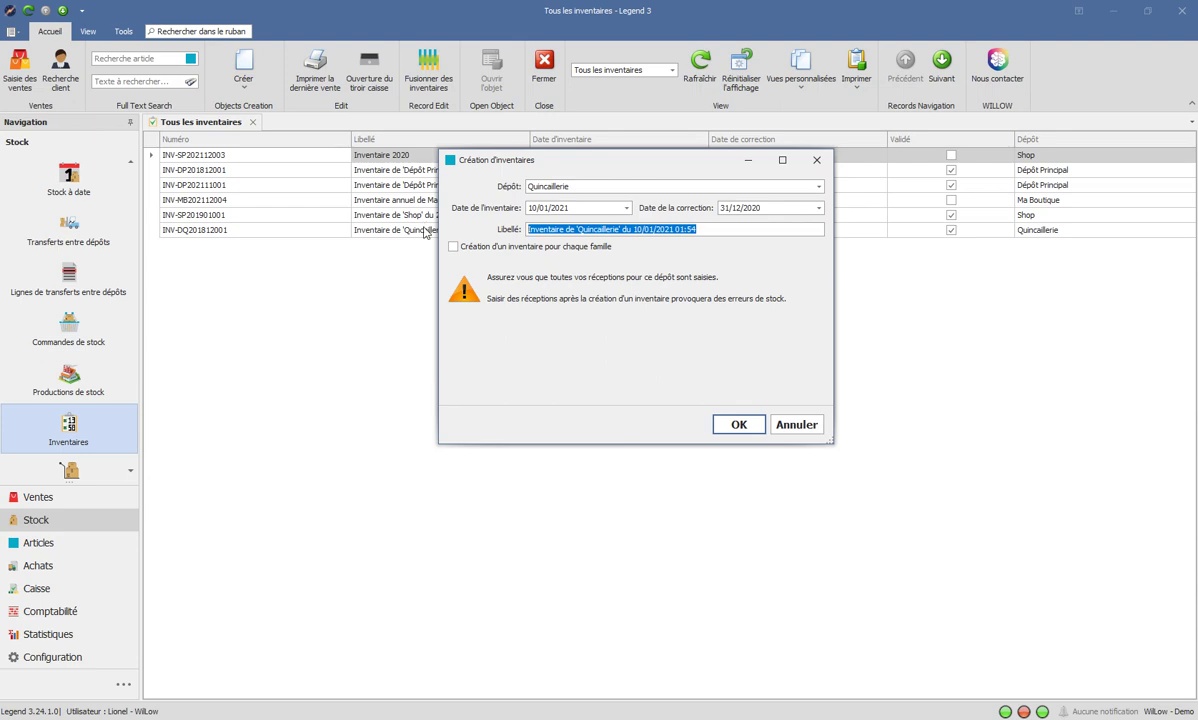
{"action": "type", "text": "A"}
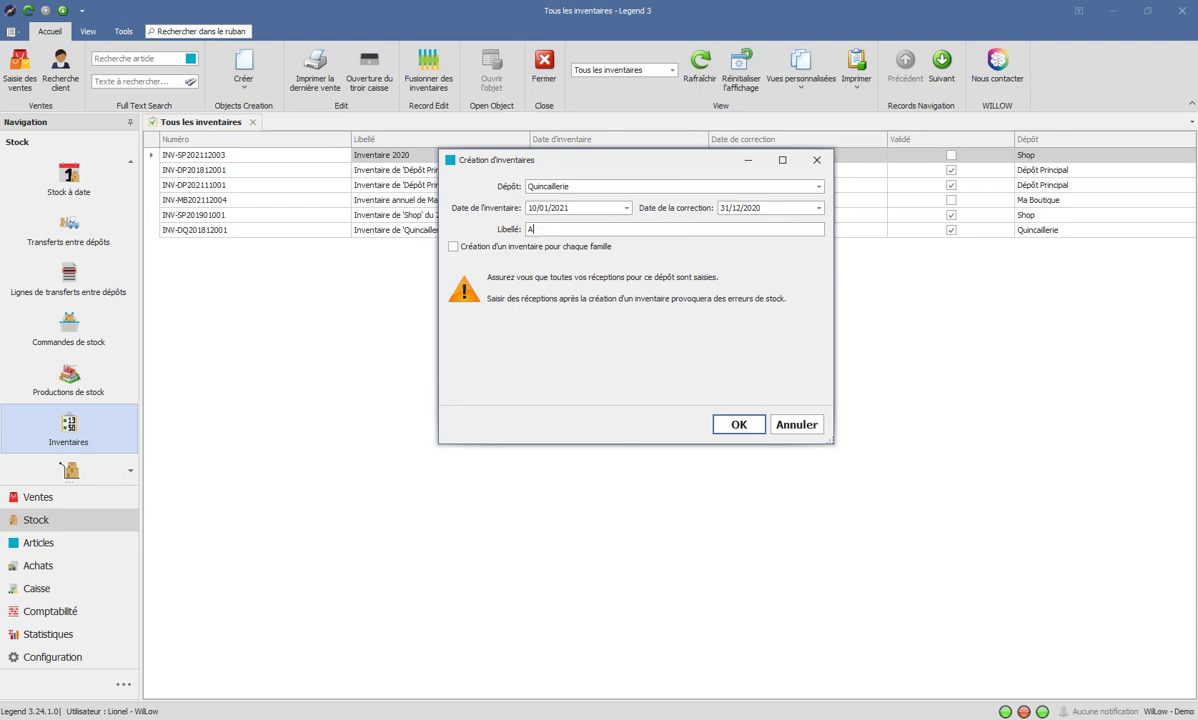
{"action": "type", "text": "nnuel 2020"}
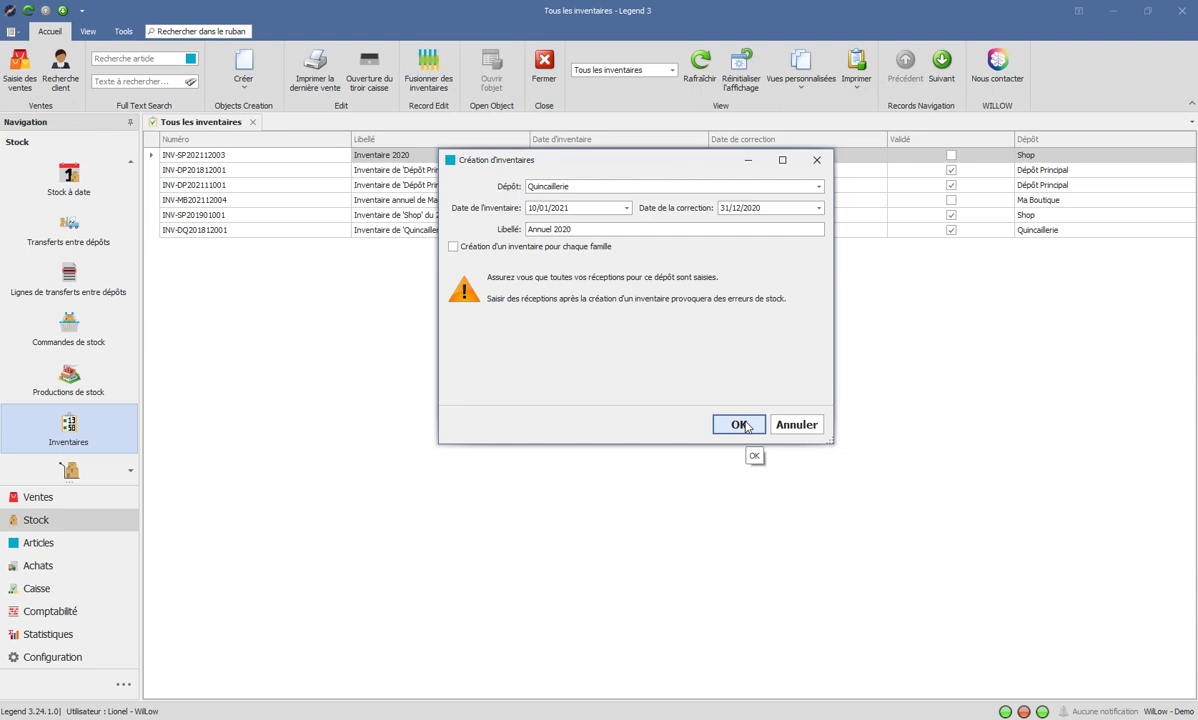
{"action": "left_click", "coordinate": [556, 229]}
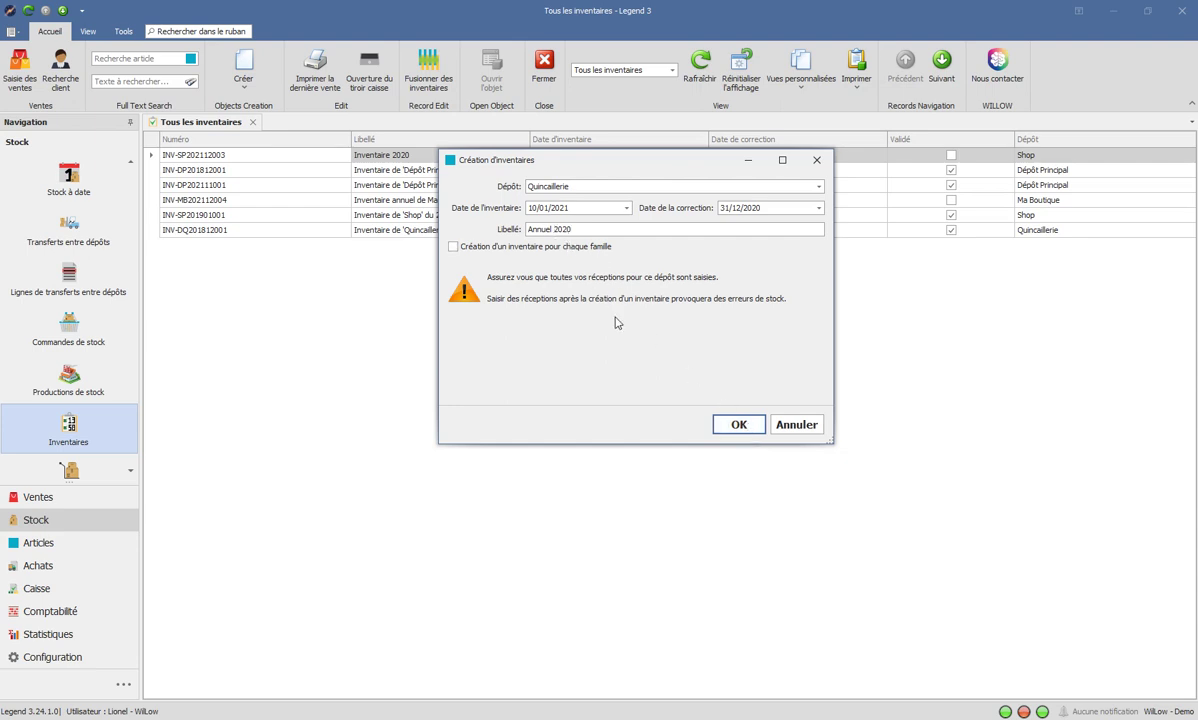
{"action": "type", "text": "mise à zéro des stocks"}
{"action": "left_click", "coordinate": [738, 425]}
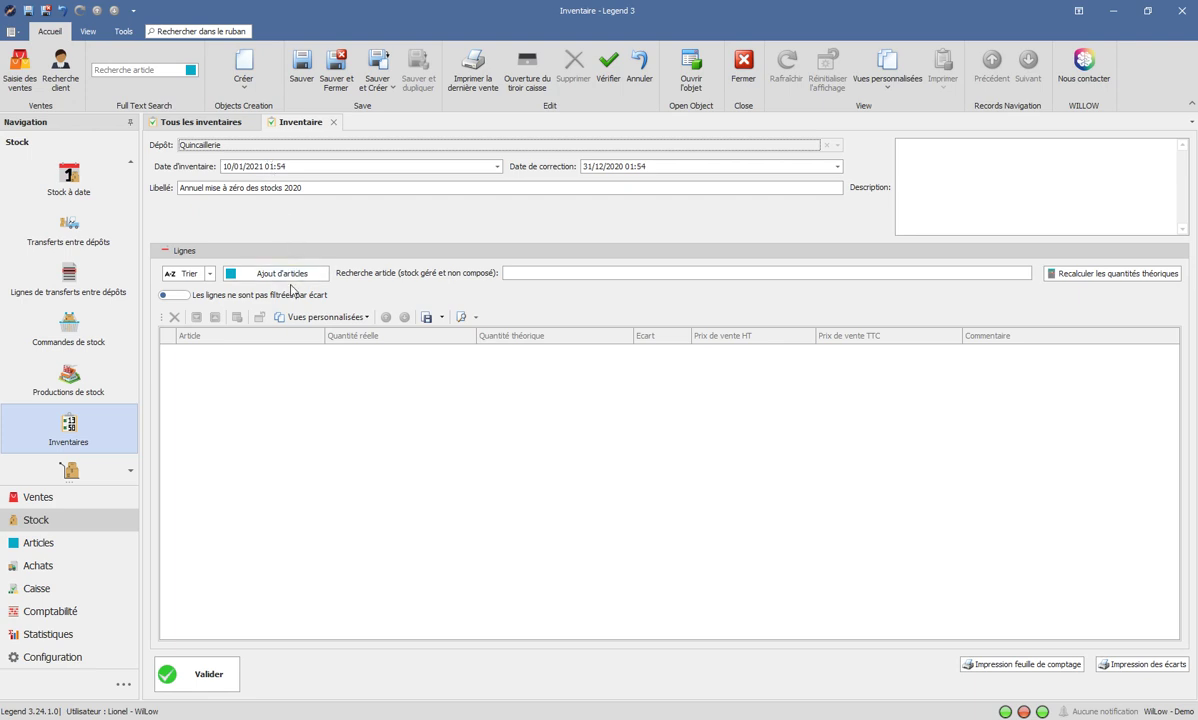
- Set the inventory date and time to 10/01/2021 21:00 and the correction date and time to 31/12/2020 23:59
{"action": "left_click", "coordinate": [270, 167]}
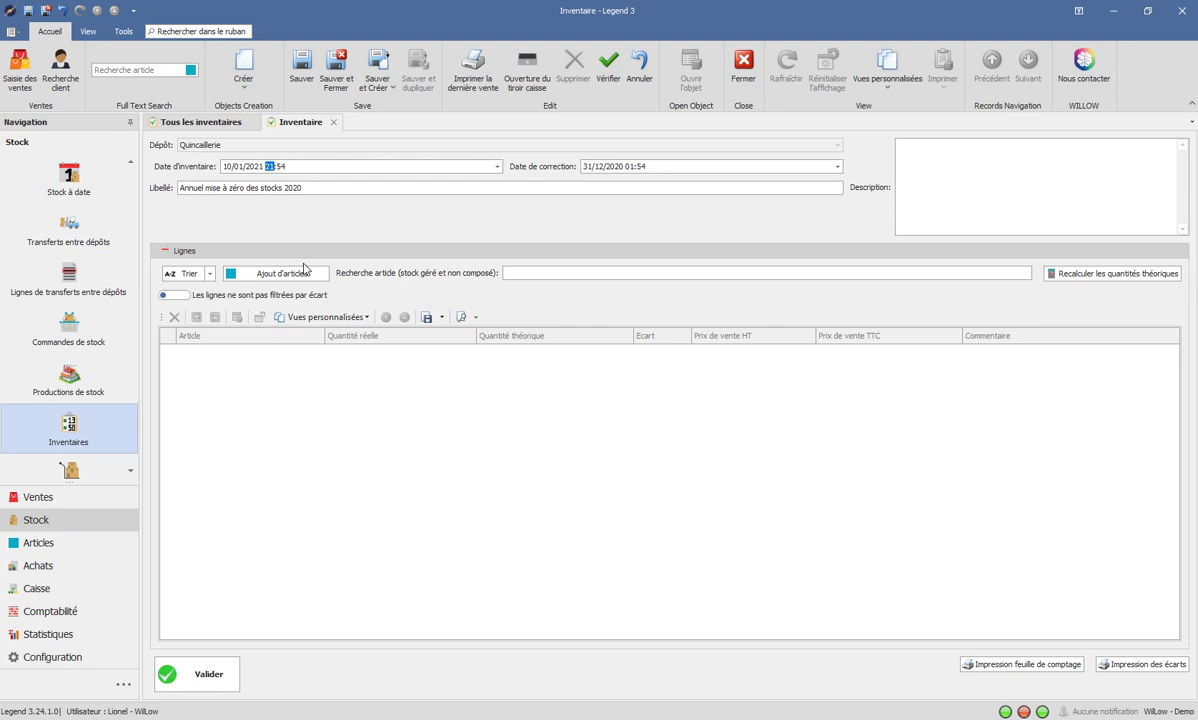
{"action": "key", "text": "Right"}
{"action": "left_click", "coordinate": [630, 166]}
{"action": "left_click", "coordinate": [630, 166]}
{"action": "key", "text": "Right"}
{"action": "left_click", "coordinate": [592, 168]}
{"action": "type", "text": "31"}
{"action": "key", "text": "Right"}
{"action": "type", "text": "12"}
{"action": "left_click", "coordinate": [616, 167]}
{"action": "type", "text": "2020"}
- Add the articles from the families ACCESSOIRES, Alsace Blancs and Aspirateur to the inventory lines
{"action": "left_click", "coordinate": [267, 276]}
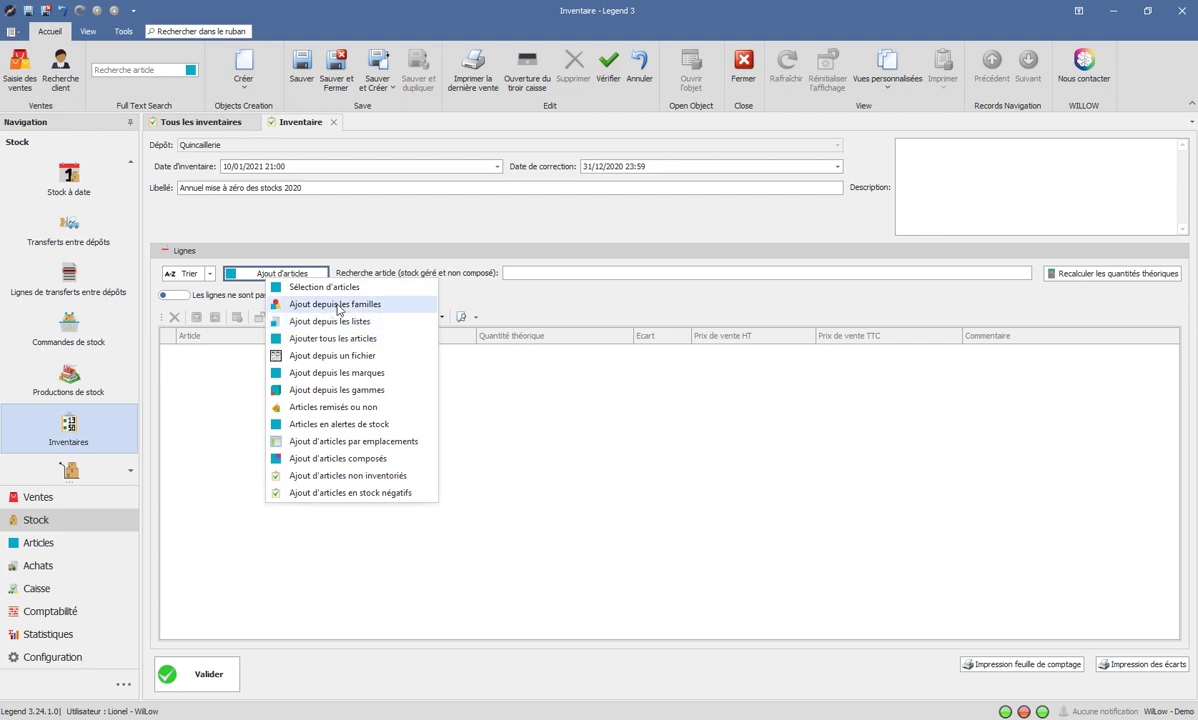
{"action": "left_click", "coordinate": [337, 306]}
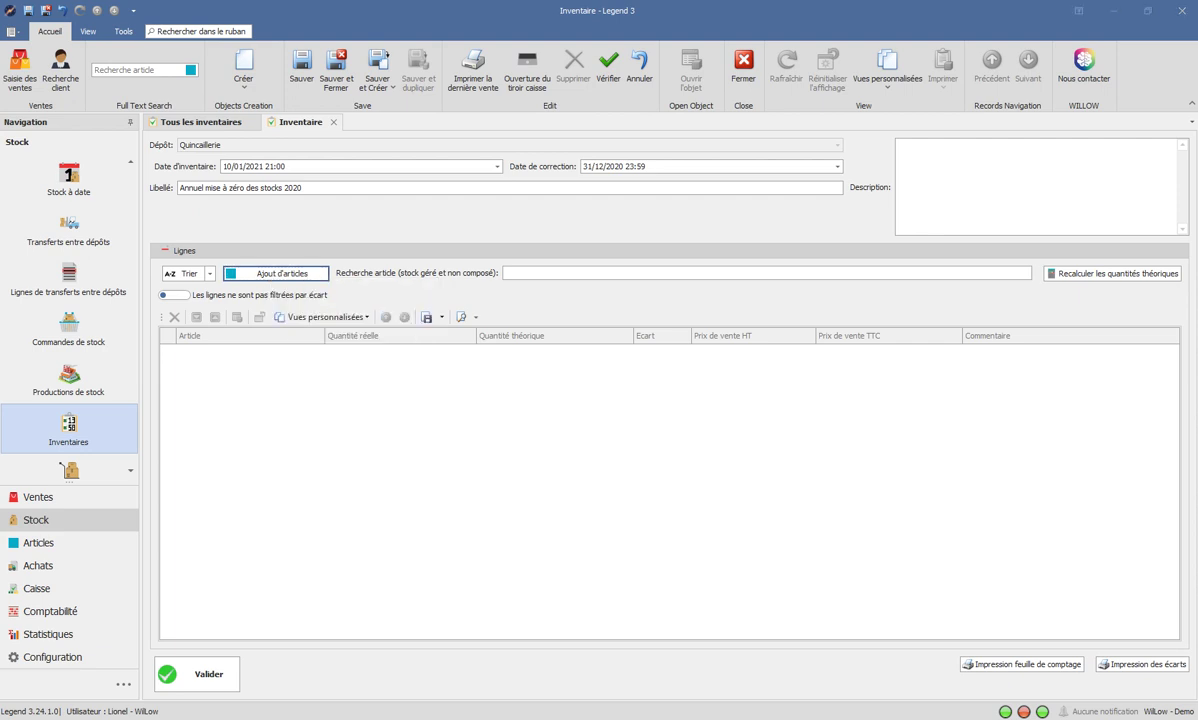
{"action": "left_click_drag", "start_coordinate": [735, 182], "coordinate": [772, 182]}
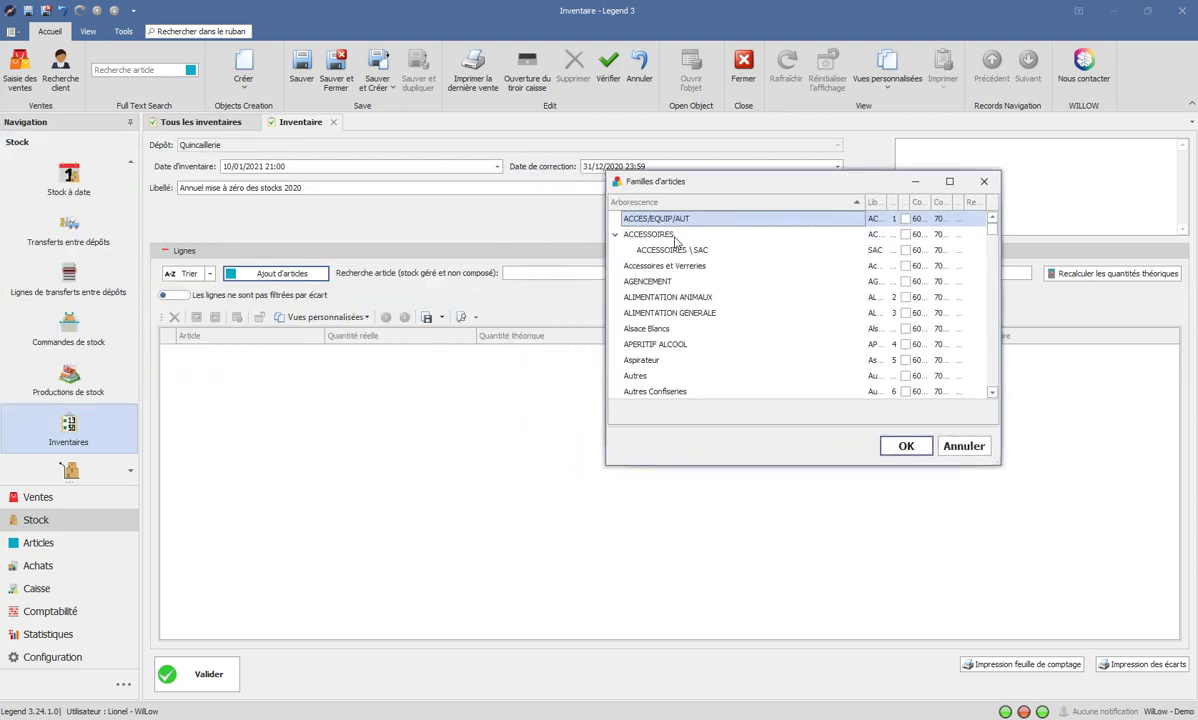
{"action": "left_click", "coordinate": [631, 234]}
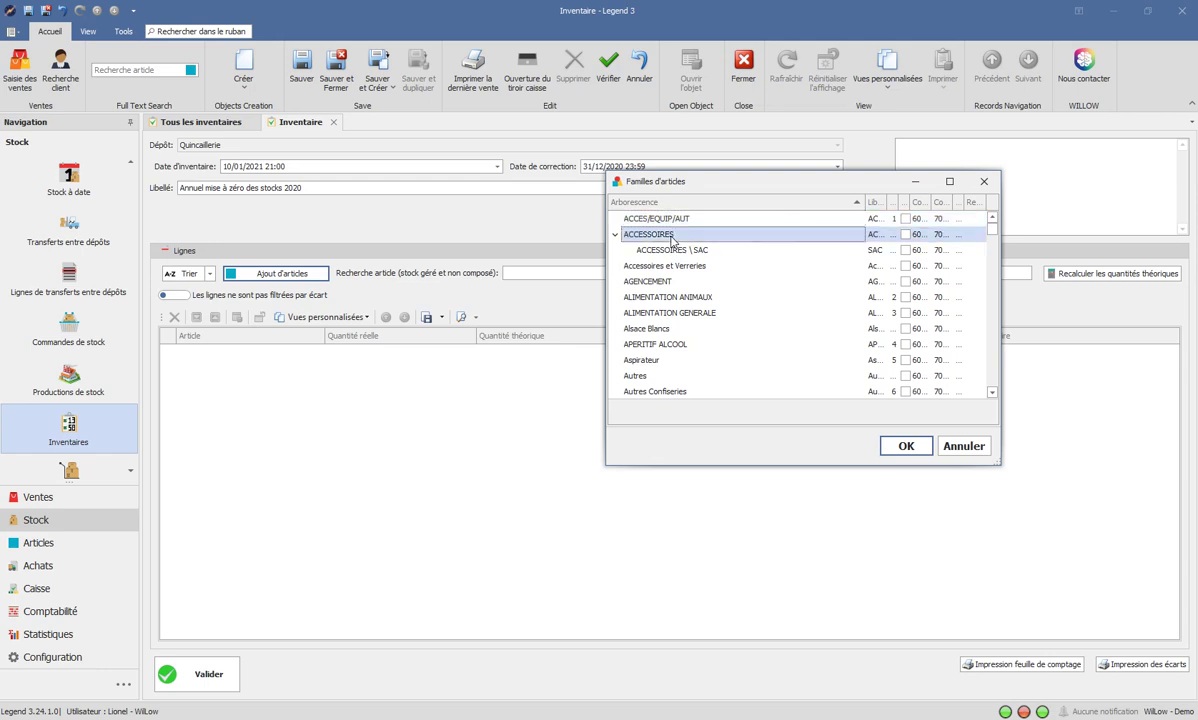
{"action": "left_click", "coordinate": [652, 330]}
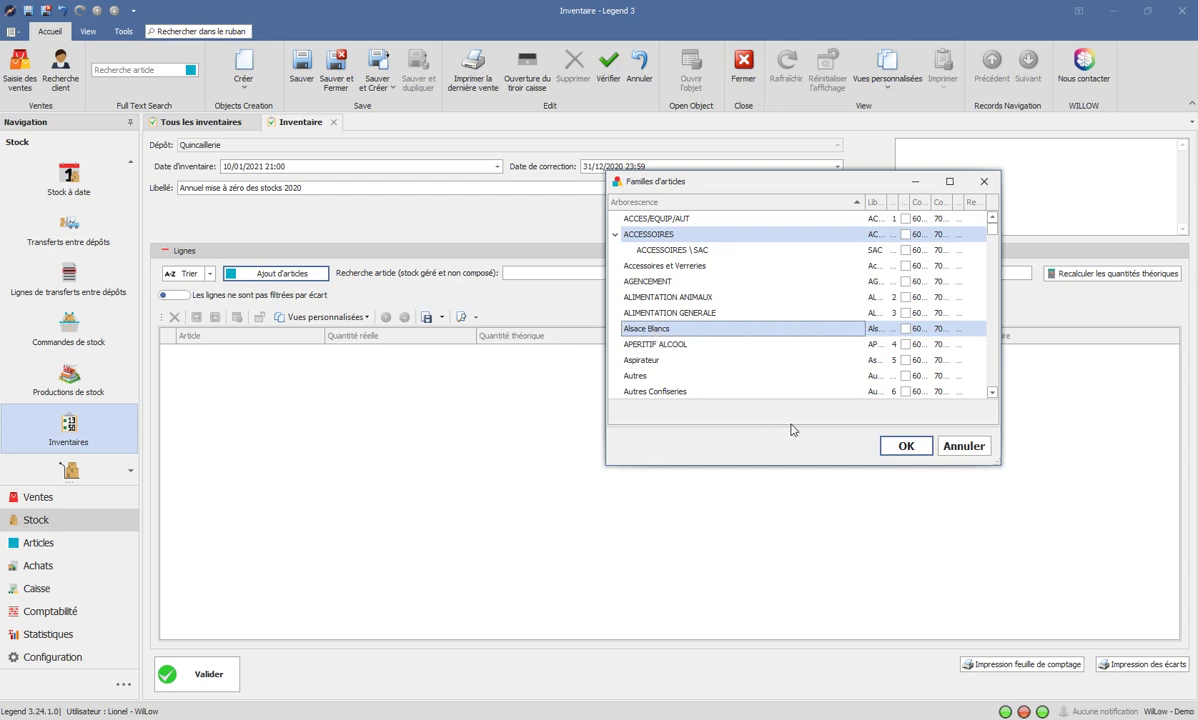
{"action": "left_click", "coordinate": [648, 361]}
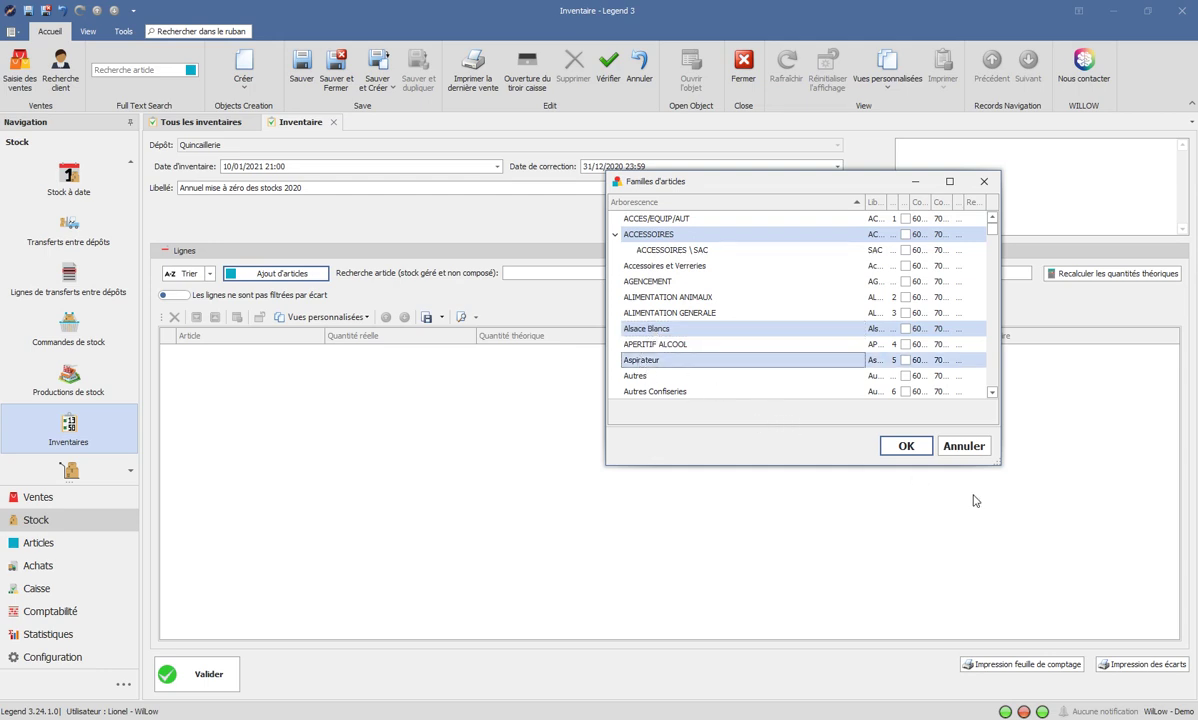
{"action": "left_click", "coordinate": [900, 447]}
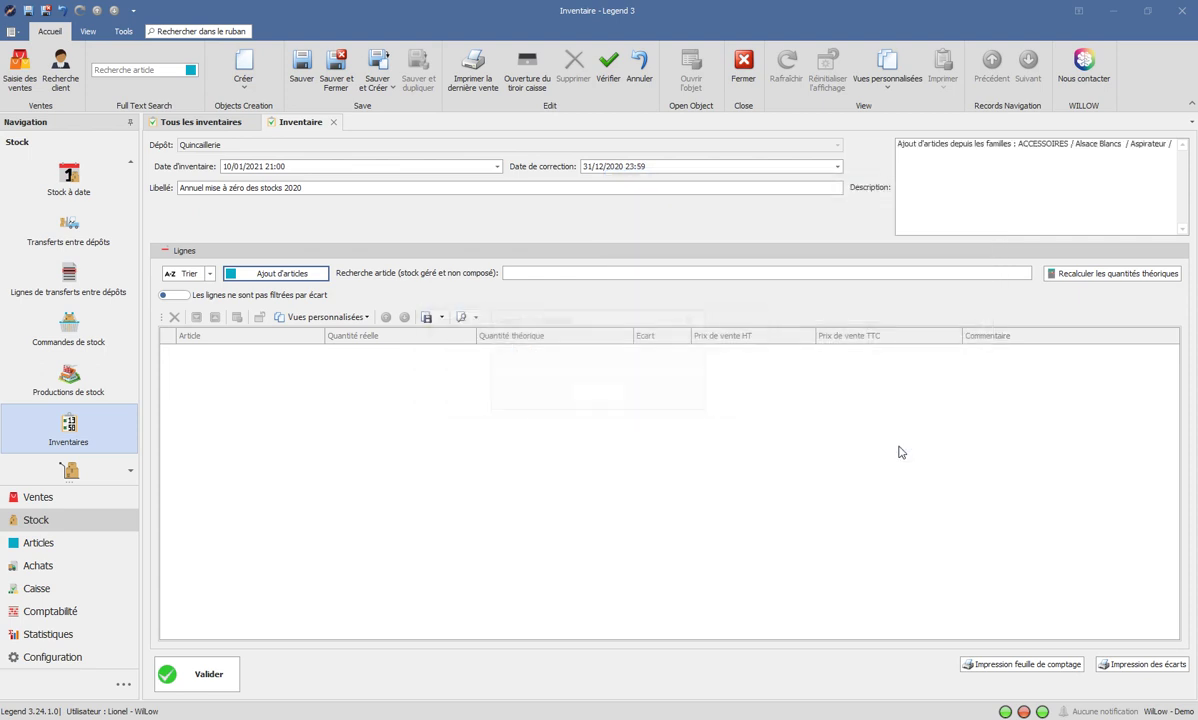
{"action": "left_click", "coordinate": [599, 396]}
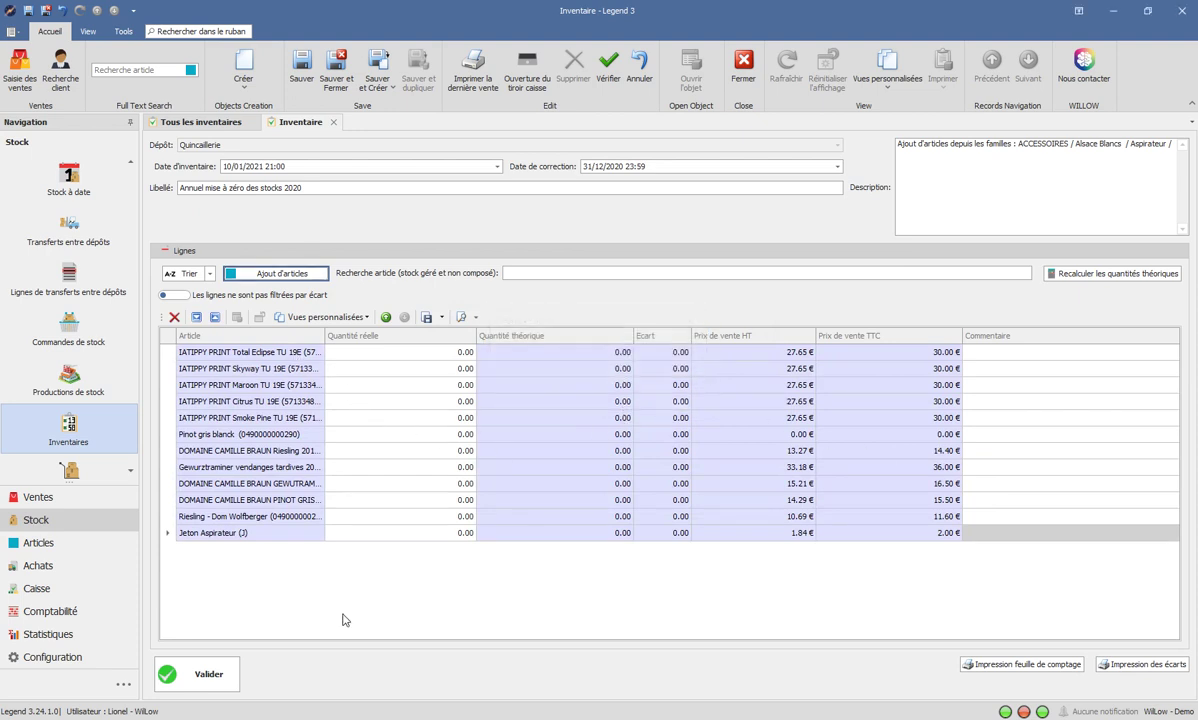
- Save the inventory and recalculate its theoretical quantities
{"action": "left_click", "coordinate": [300, 62]}
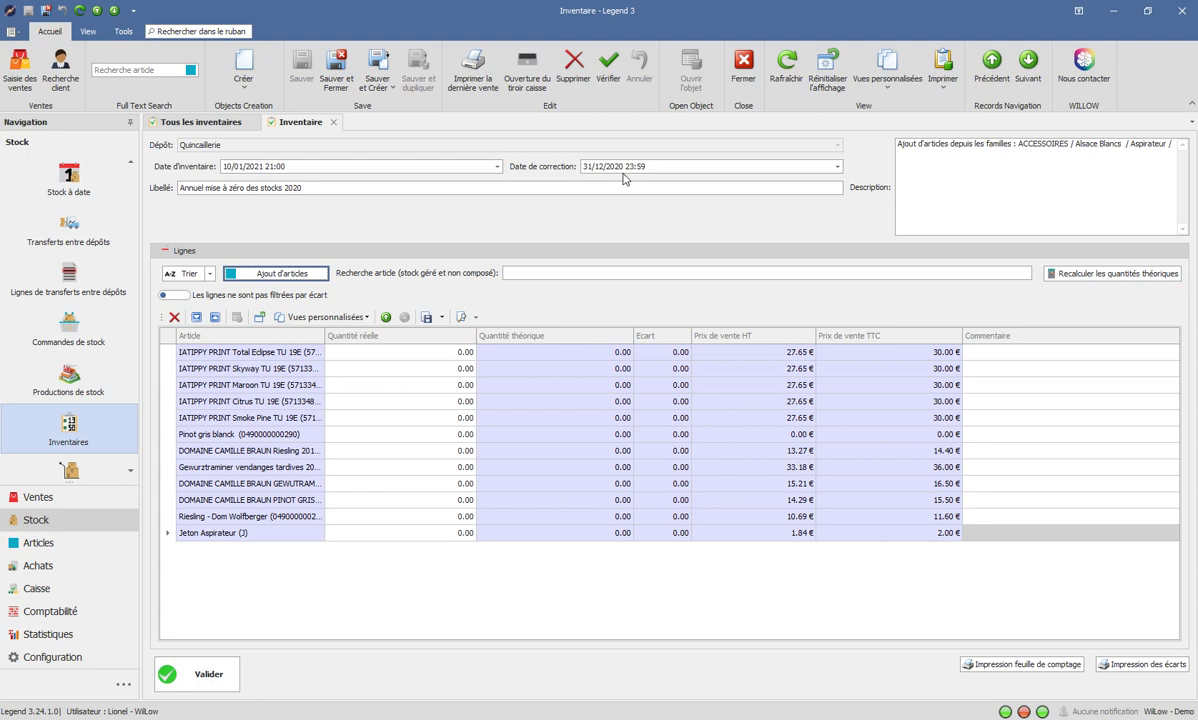
{"action": "left_click", "coordinate": [1113, 276]}
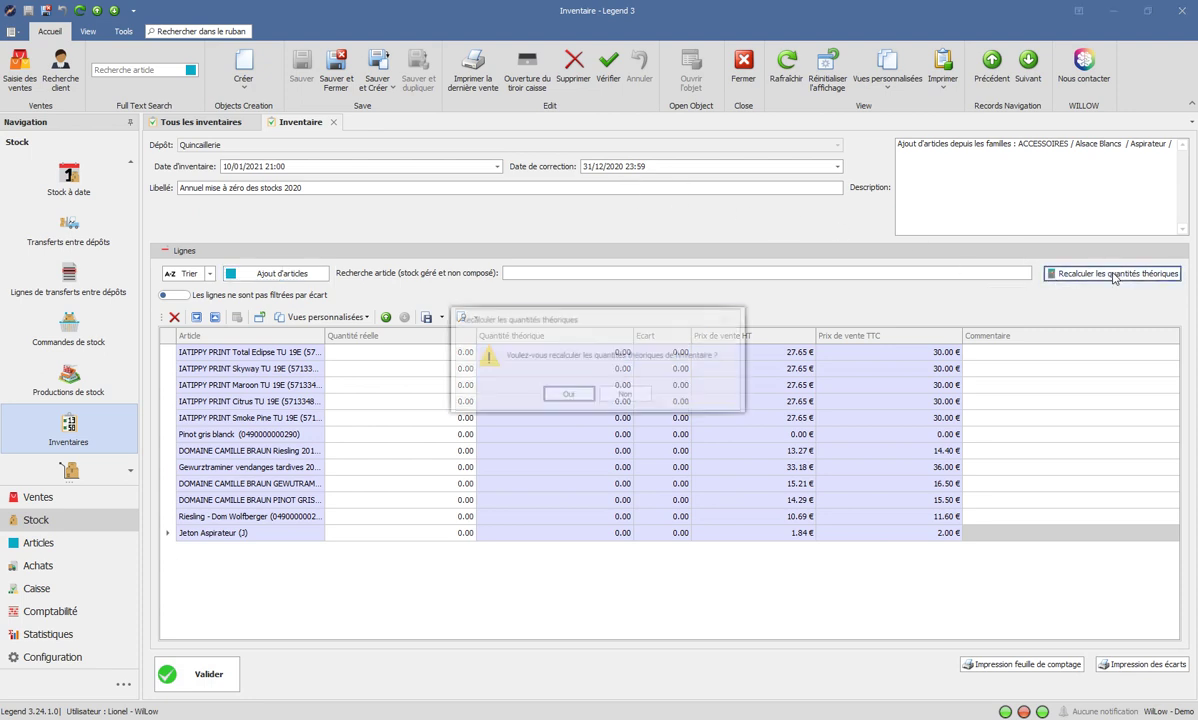
{"action": "left_click", "coordinate": [568, 395]}
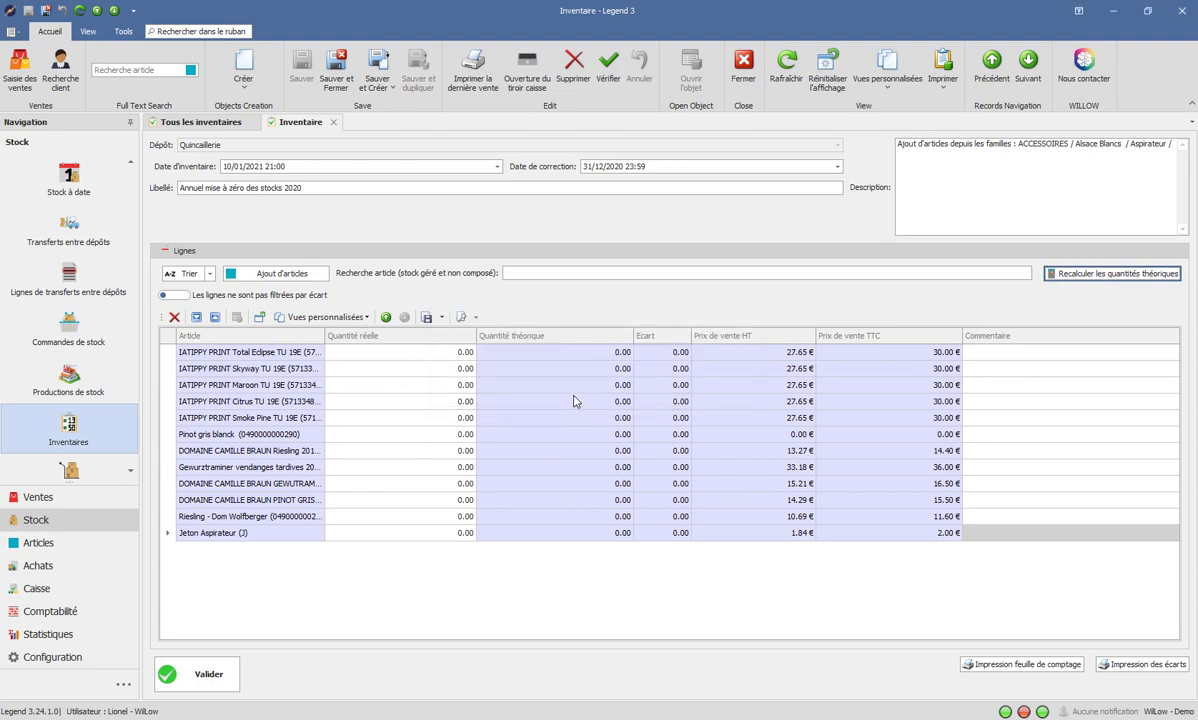
- Validate the inventory with the stock update, and select its entry in the list of all inventories
{"action": "left_click", "coordinate": [208, 678]}
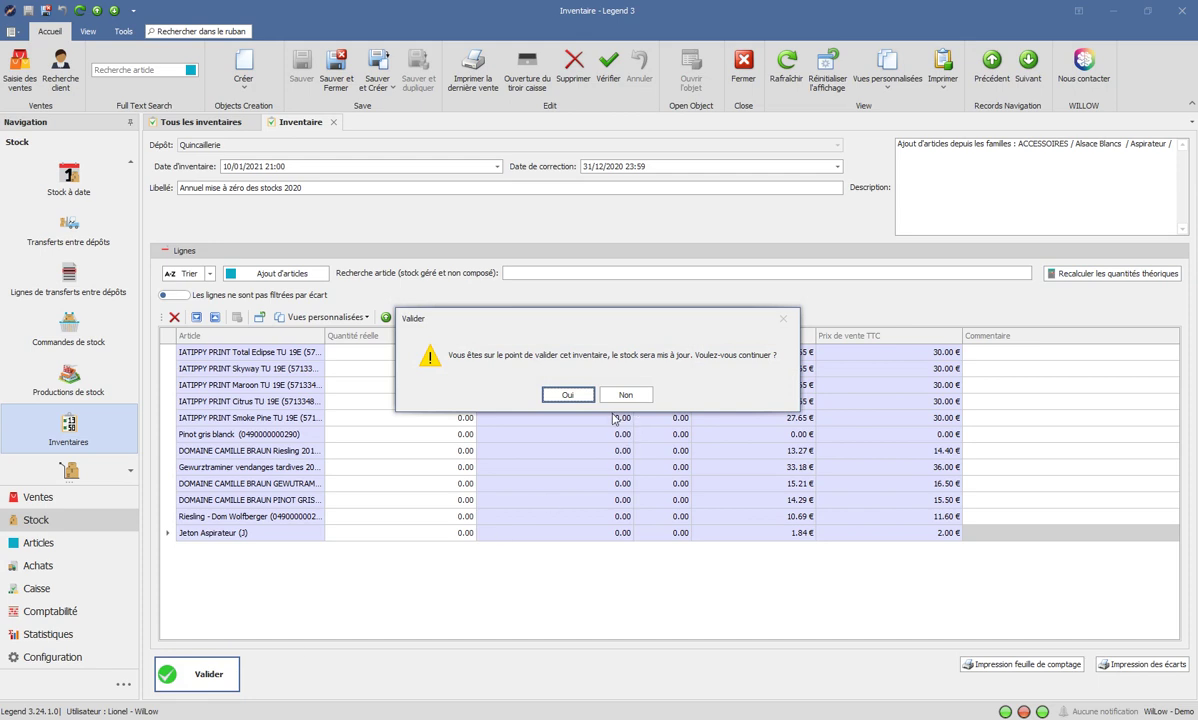
{"action": "left_click", "coordinate": [563, 395]}
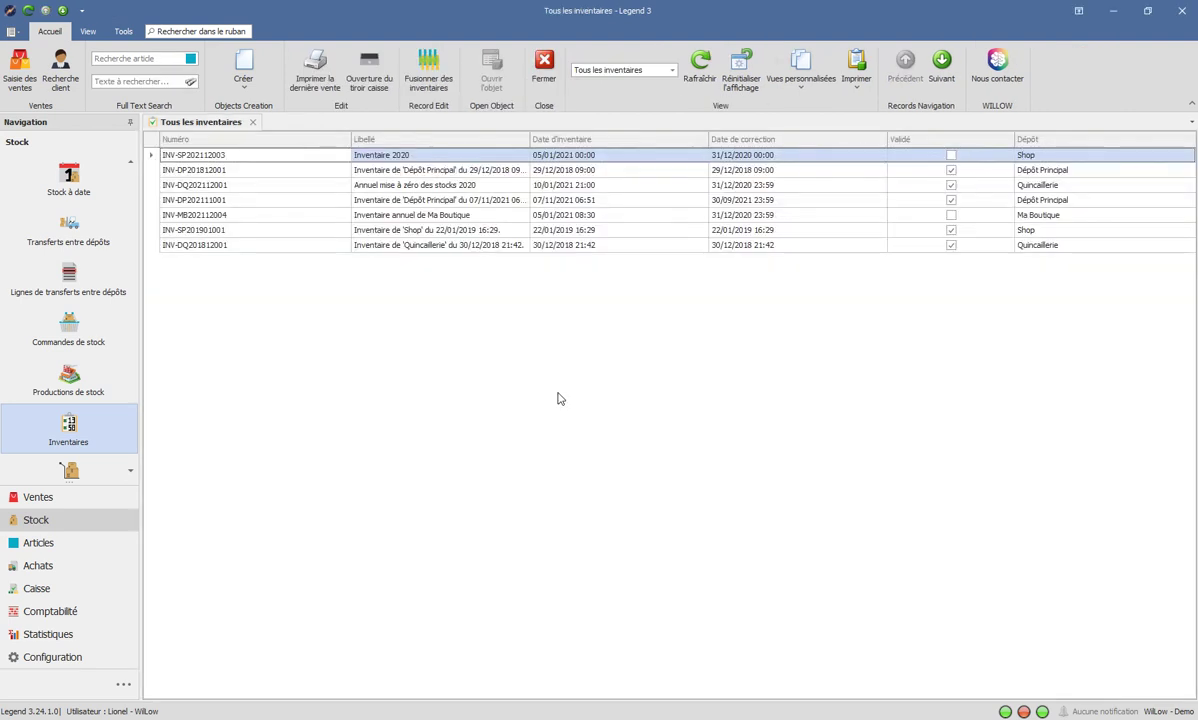
{"action": "left_click", "coordinate": [583, 72]}
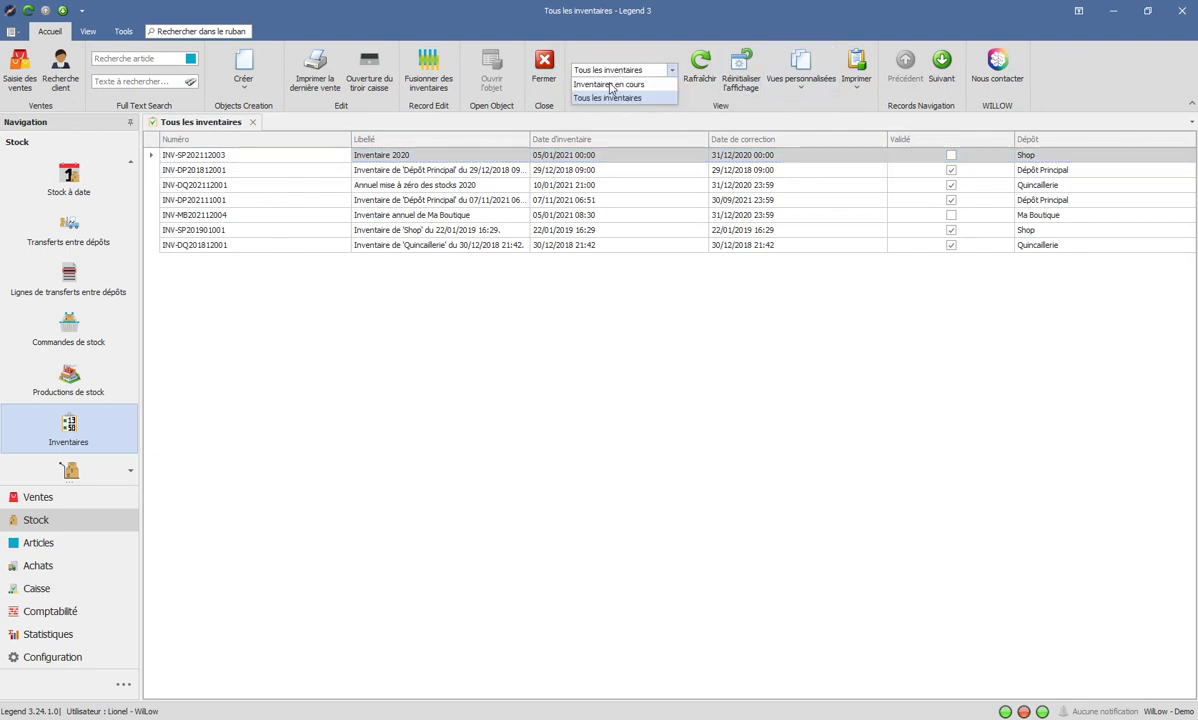
{"action": "left_click", "coordinate": [606, 97]}
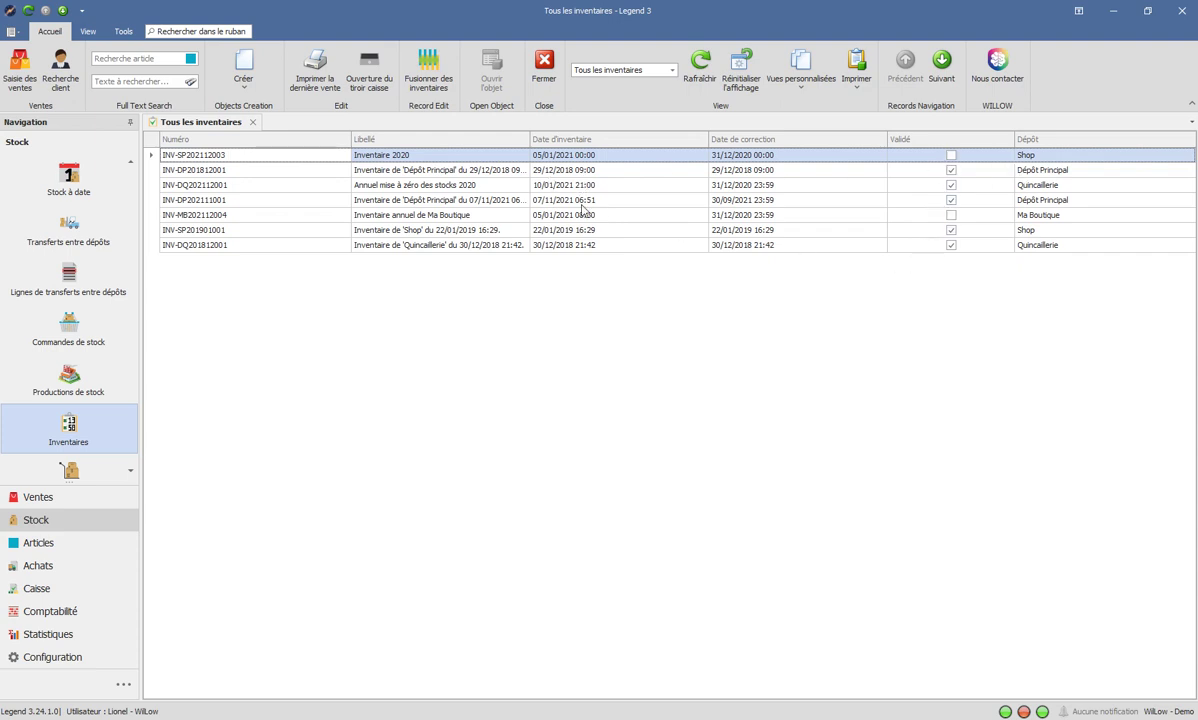
{"action": "left_click", "coordinate": [428, 186]}
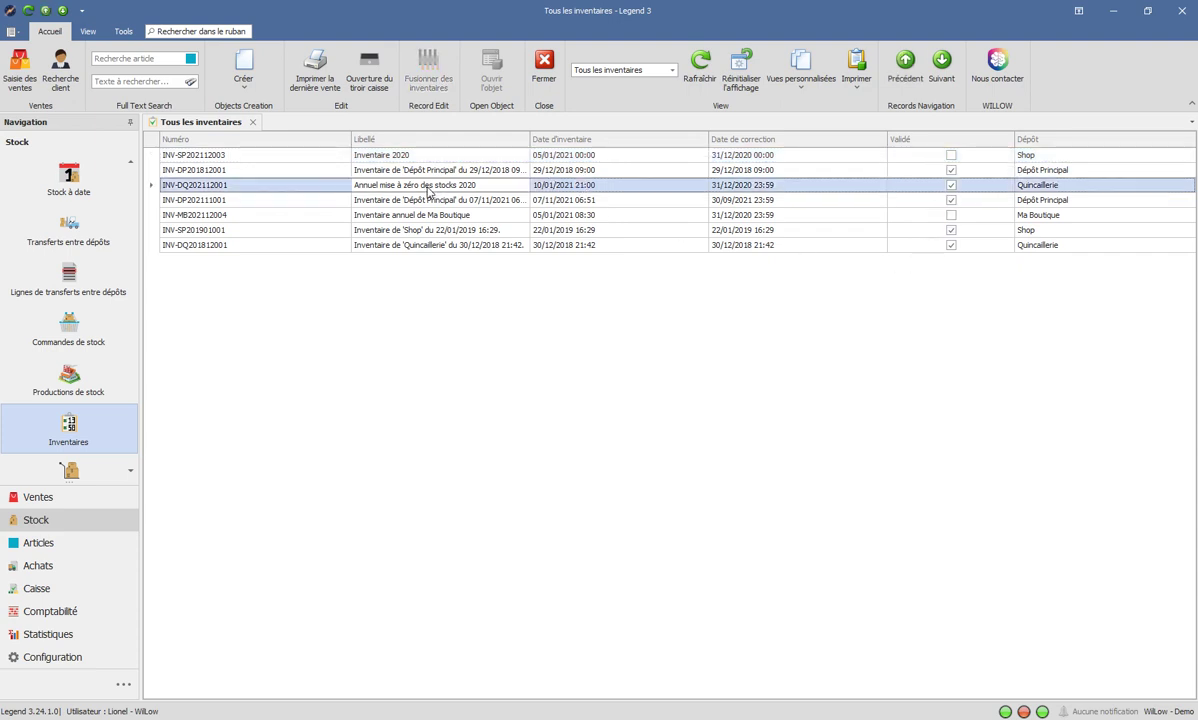